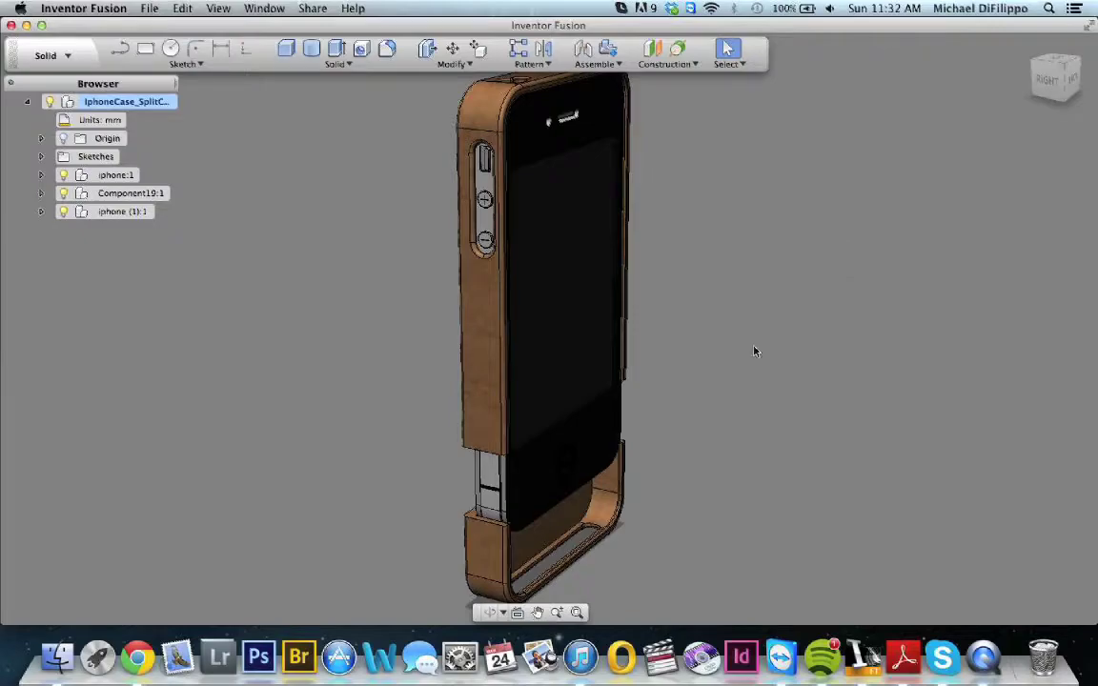
Step: Switch from the finished split-case model to the unsaved case document and hide the iPhone assembly
scroll(621, 448, "up", 5)
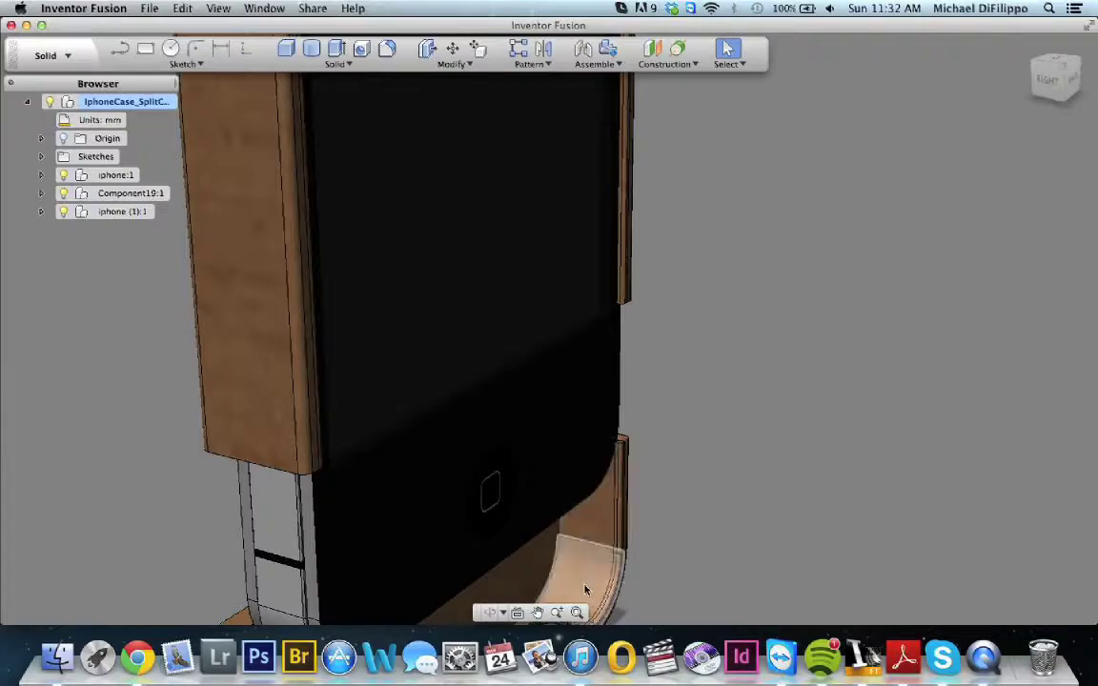
key("super+grave")
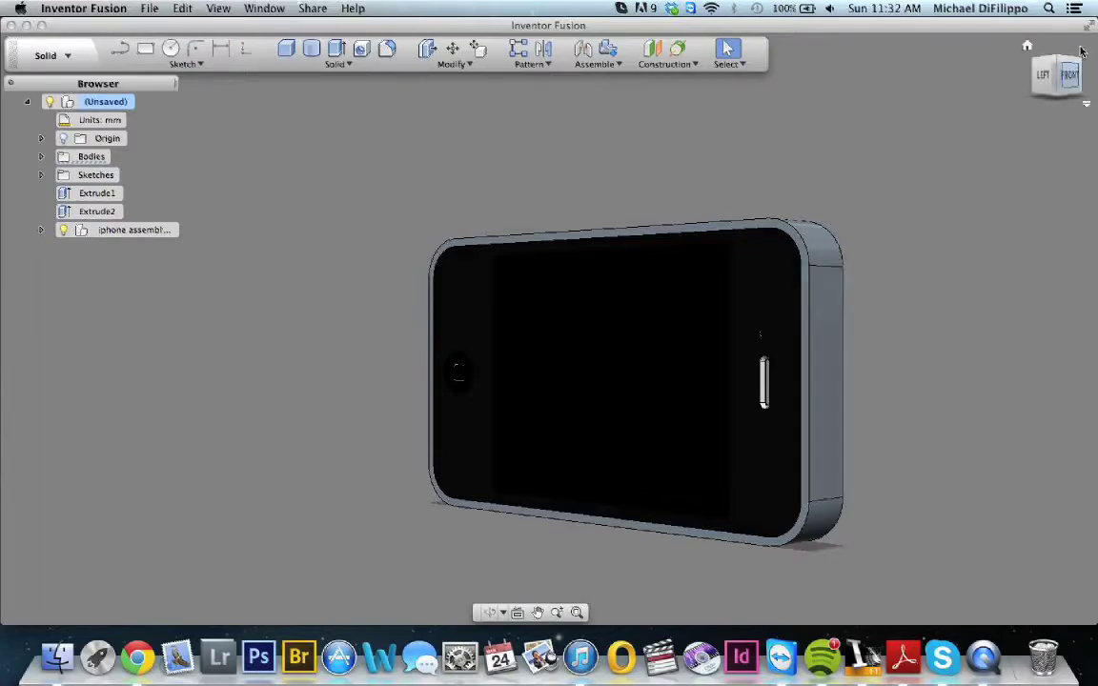
left_click(1042, 77)
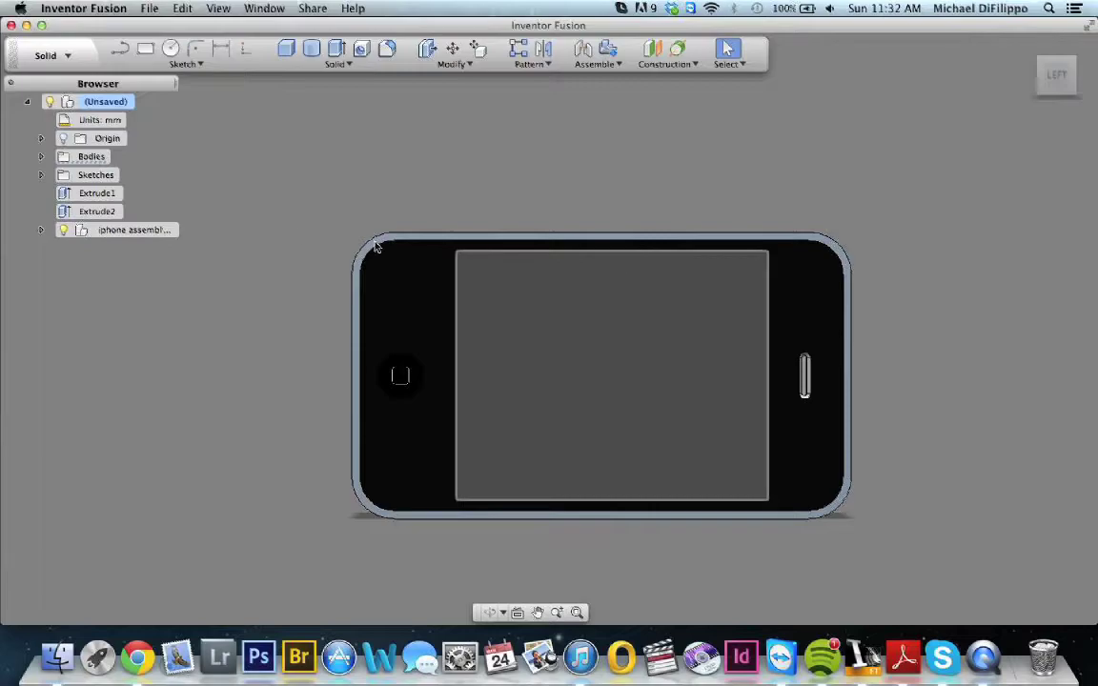
left_click(64, 231)
Step: Sketch a 1 mm high, about 101 mm long rectangle along the front edge of the case's long inner wall
mouse_move(1057, 82)
mouse_move(1055, 82)
left_mouse_down()
mouse_move(1040, 39)
mouse_move(1061, 54)
left_mouse_up()
scroll(634, 313, "down", 2)
scroll(635, 313, "up", 6)
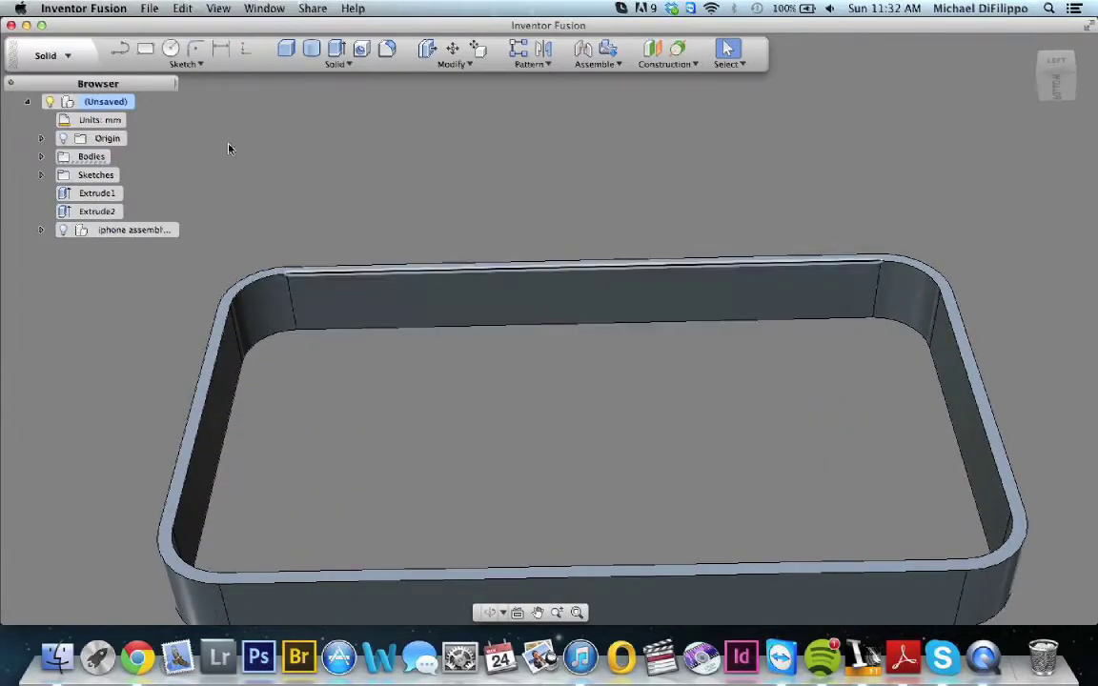
left_click(145, 50)
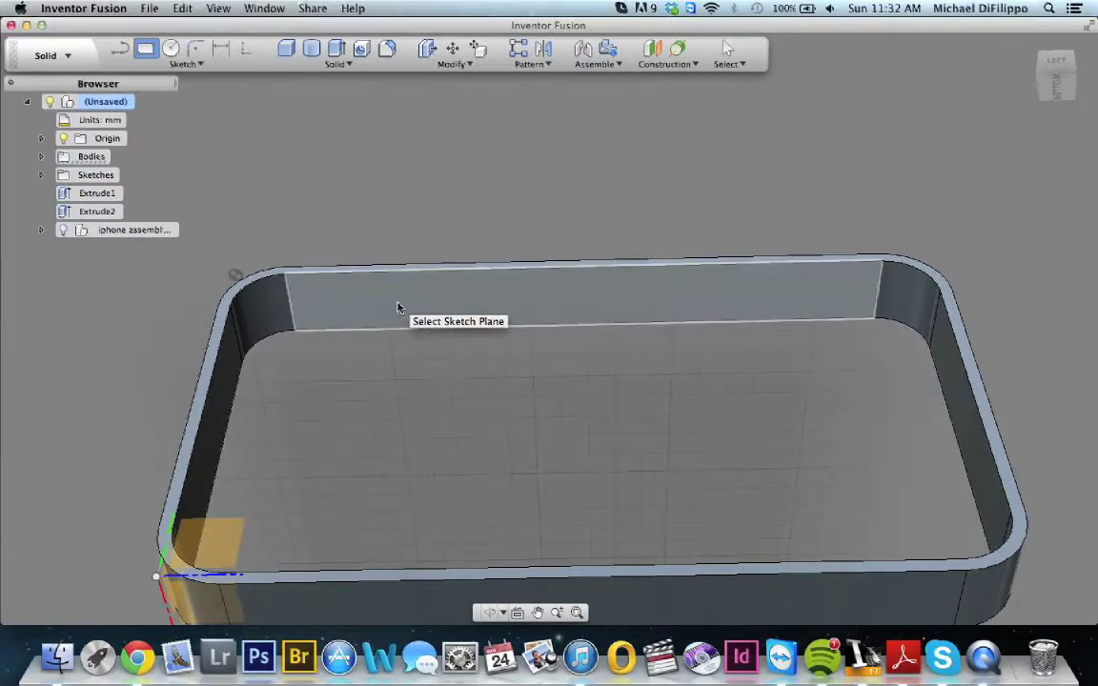
left_click(400, 307)
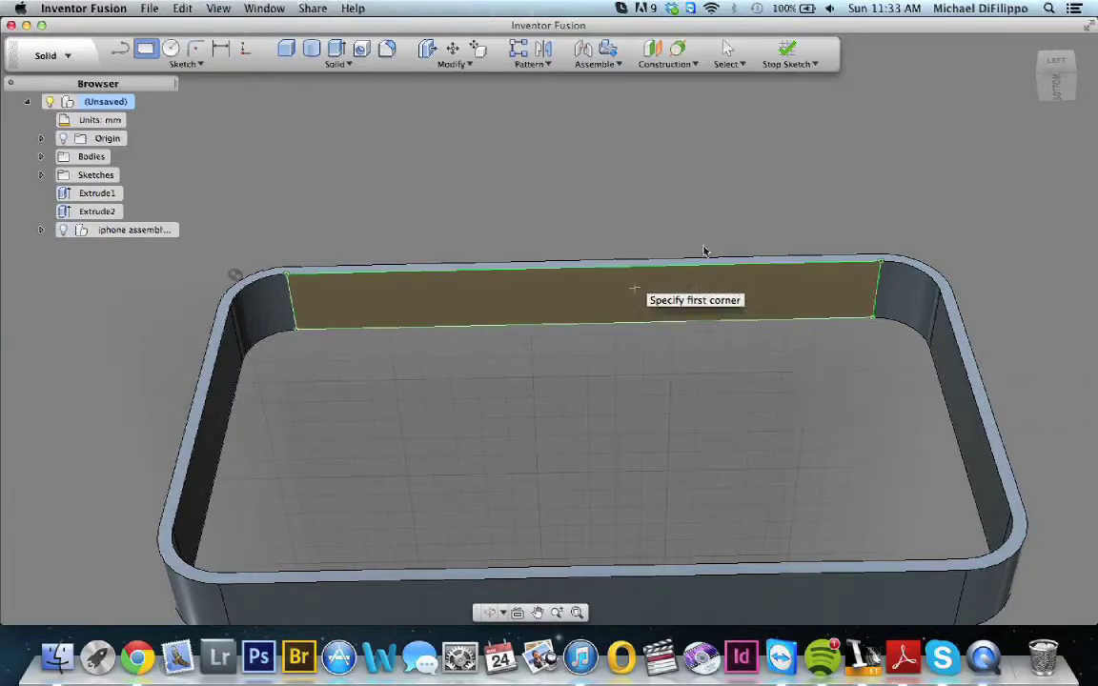
left_click(877, 263)
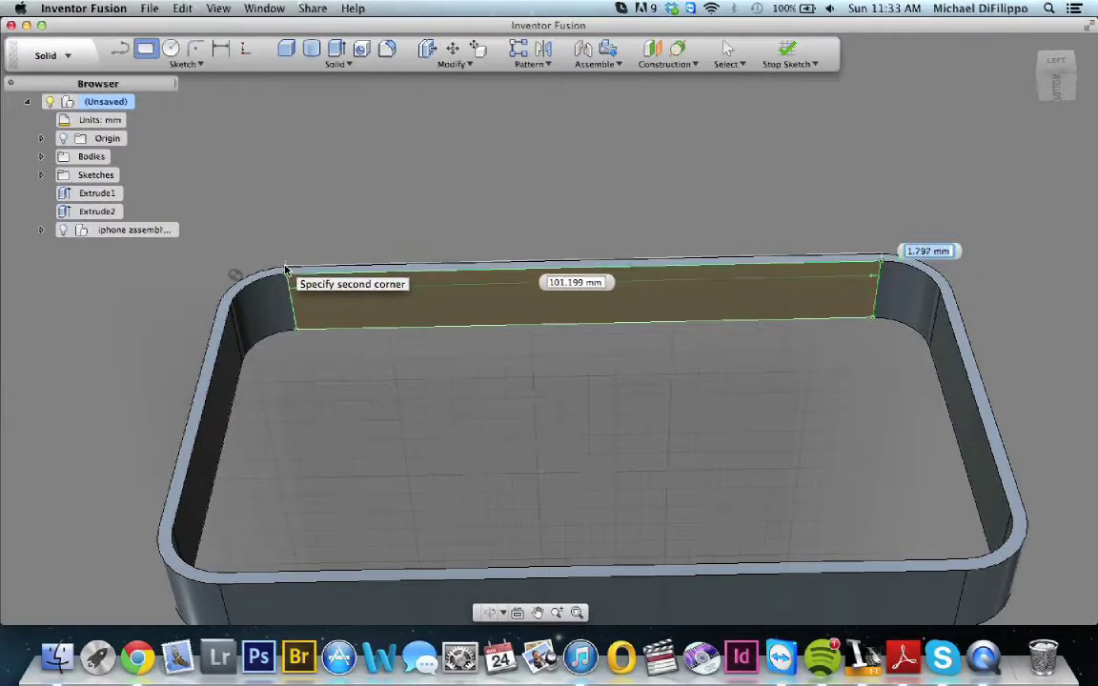
type("1m")
key("Tab")
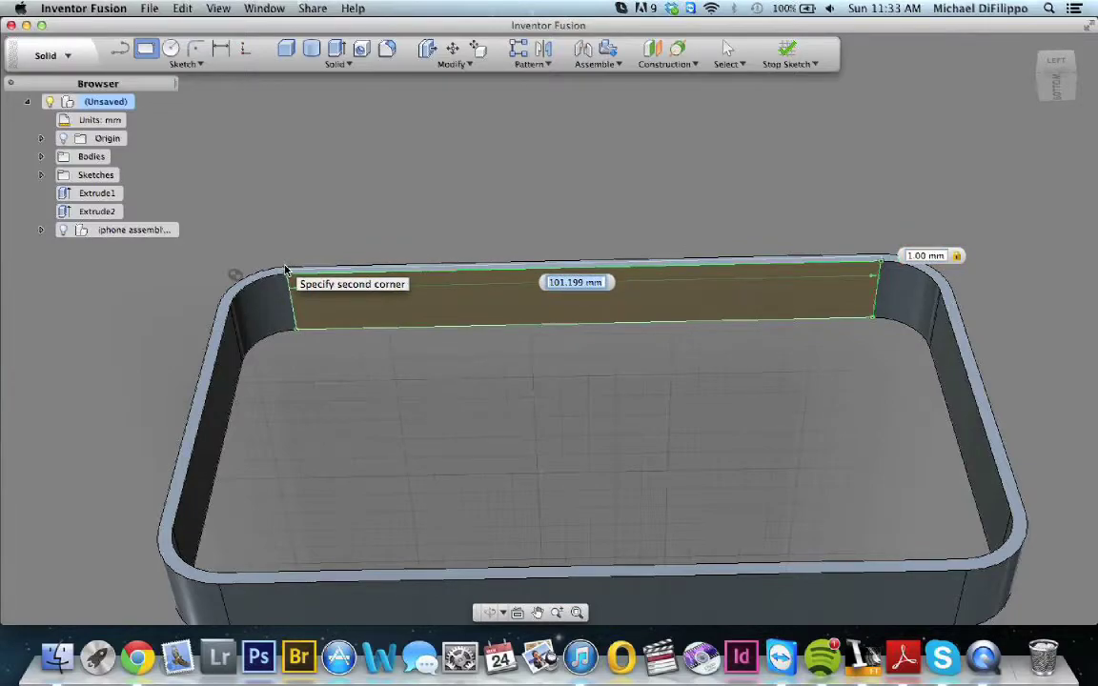
key("Return")
left_click(285, 270)
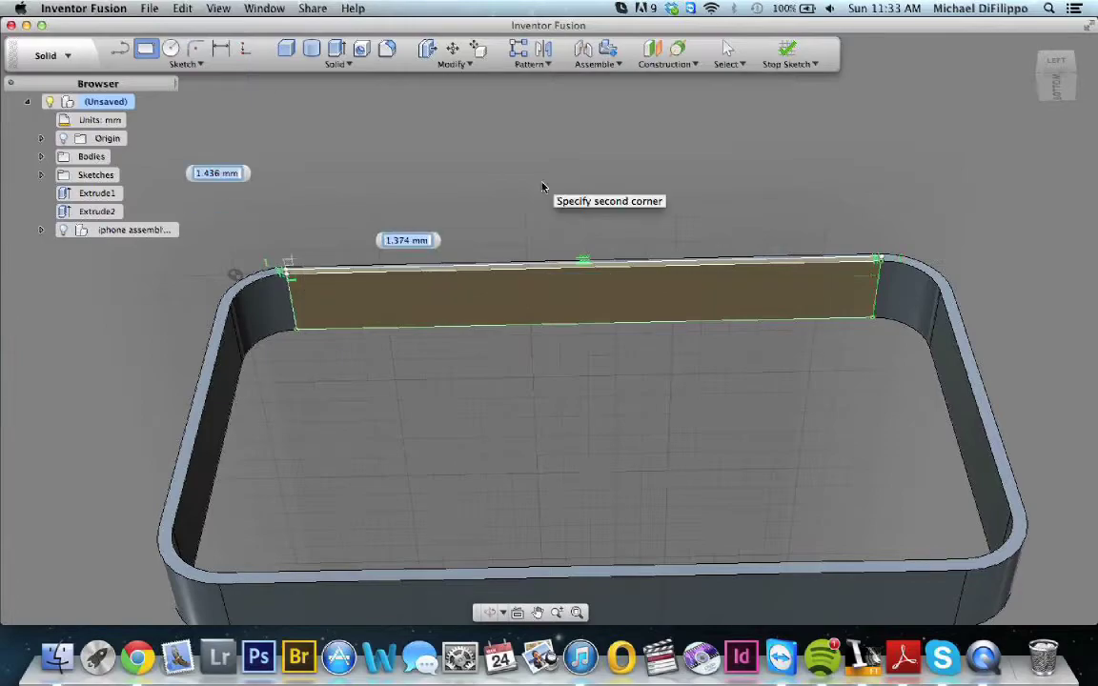
left_click(787, 49)
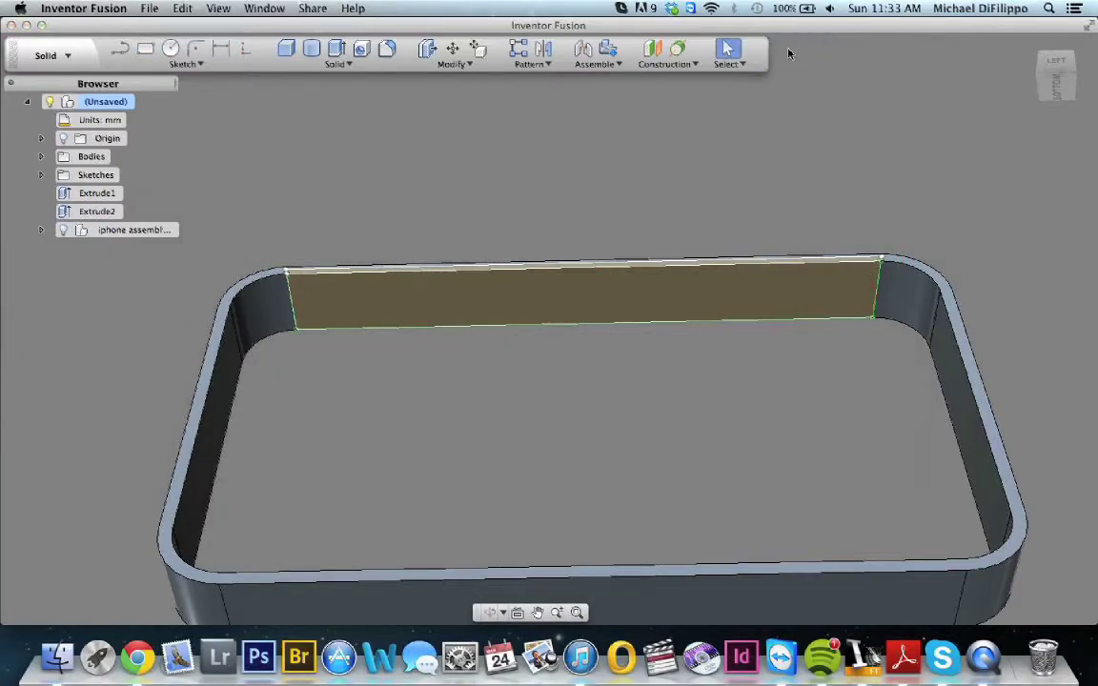
Step: Extrude the thin rectangle on the inner wall 2 mm into the case opening as a new body
scroll(852, 314, "up", 5)
left_click(852, 311)
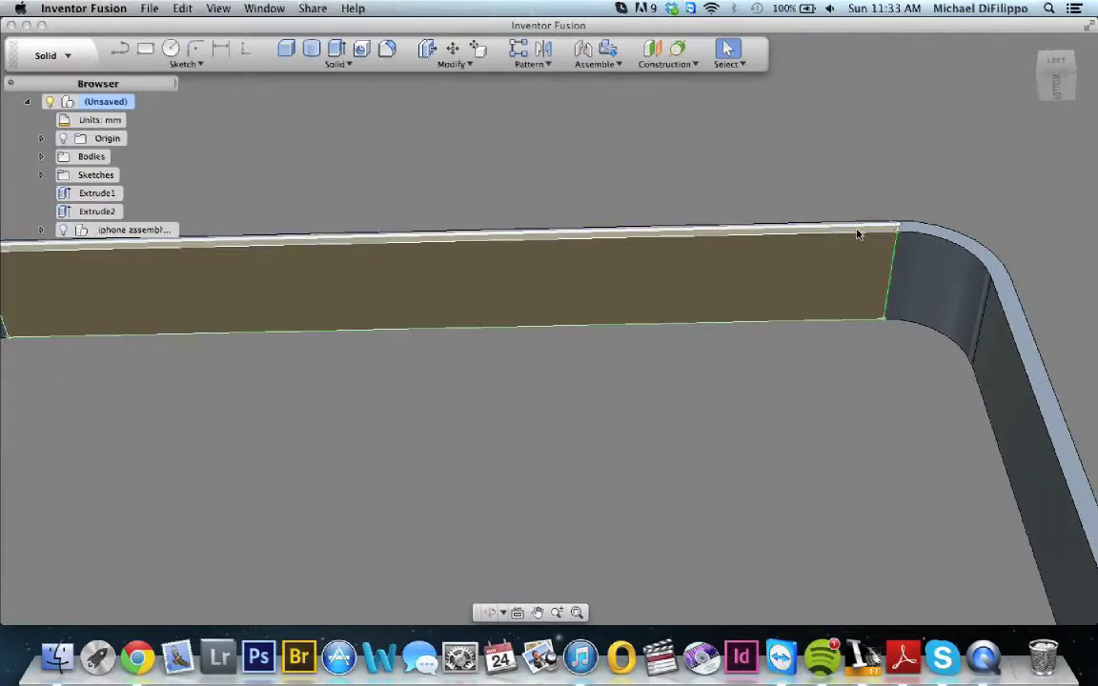
scroll(857, 235, "up", 2)
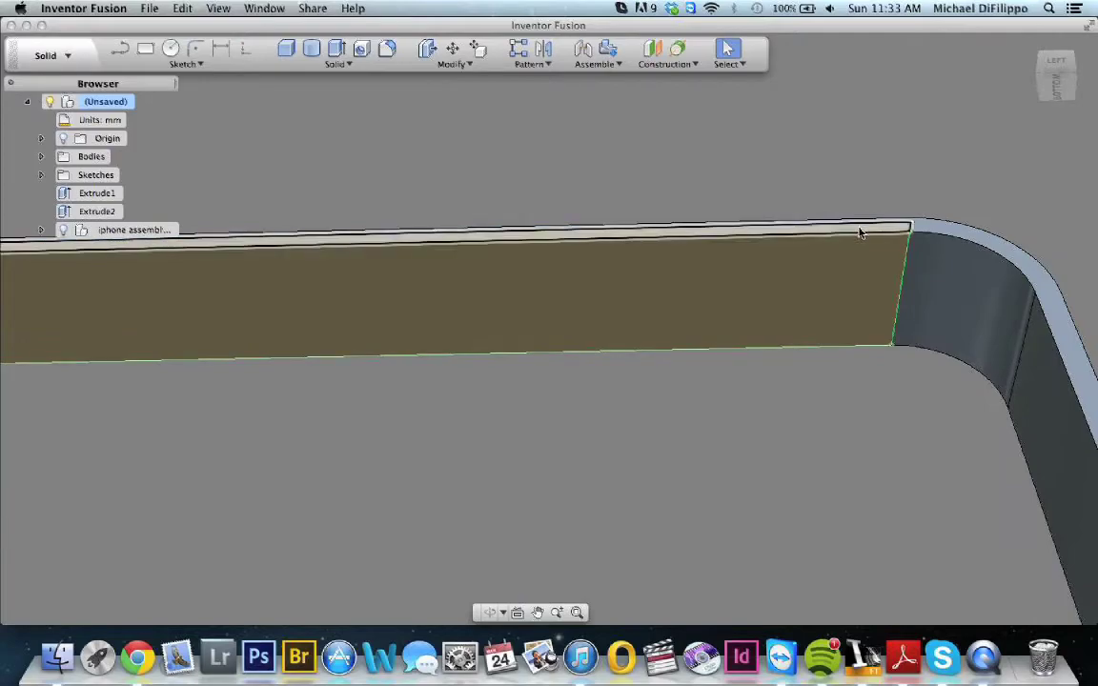
left_click(859, 234)
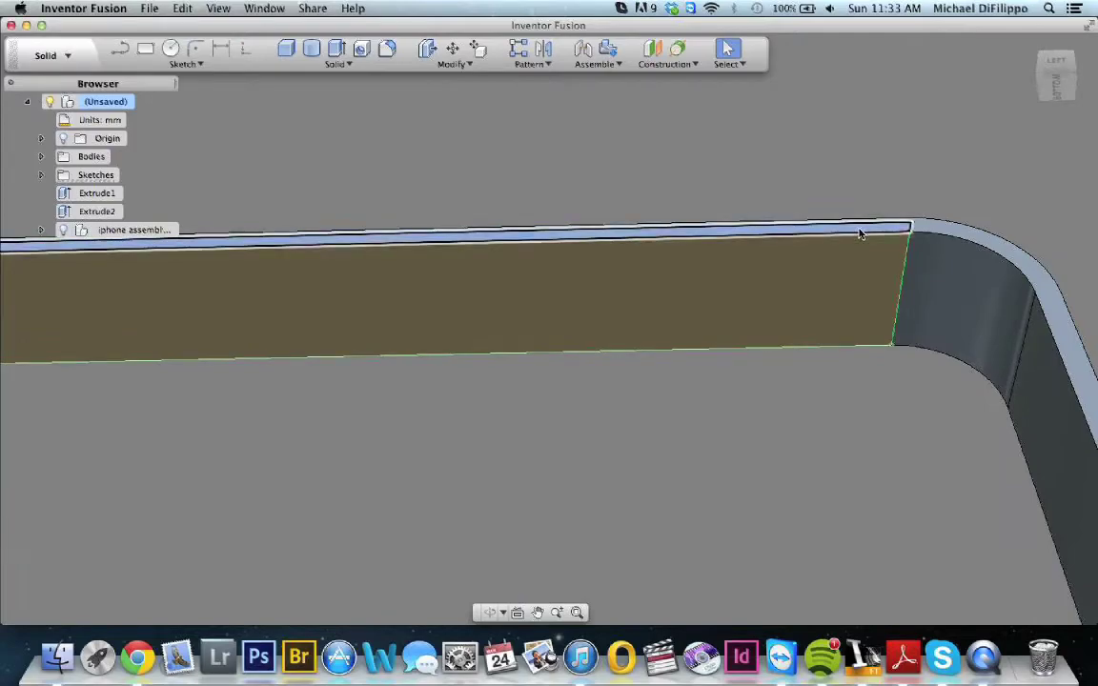
left_click(335, 49)
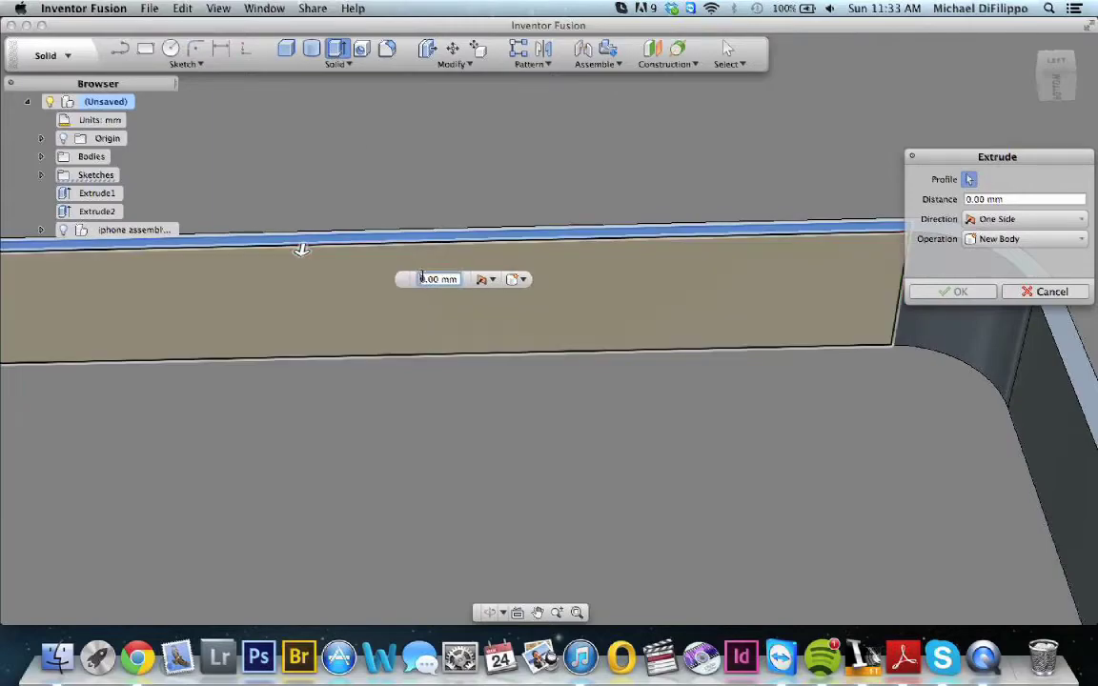
left_click(422, 278)
key("BackSpace")
type("1")
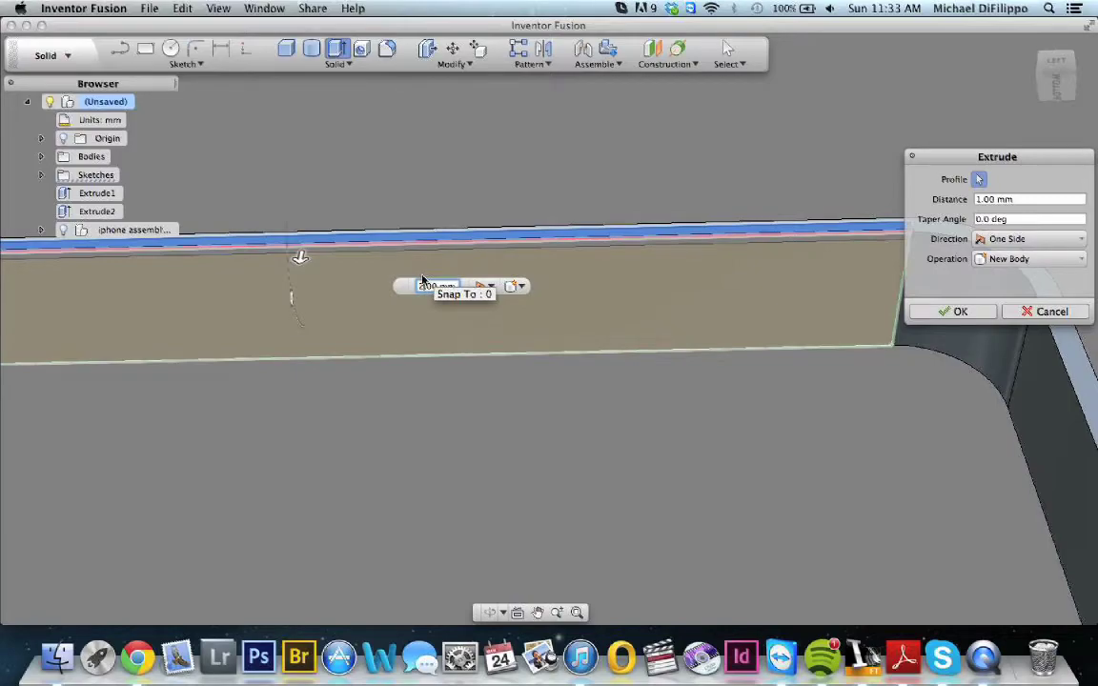
type("2")
key("Return")
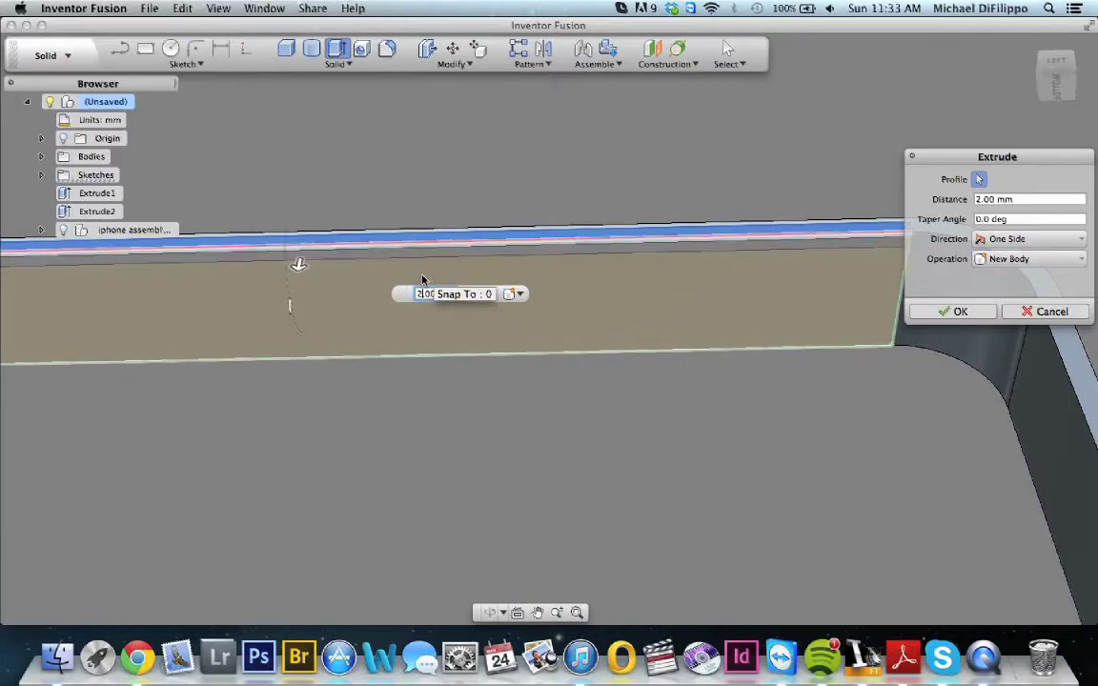
key("Return")
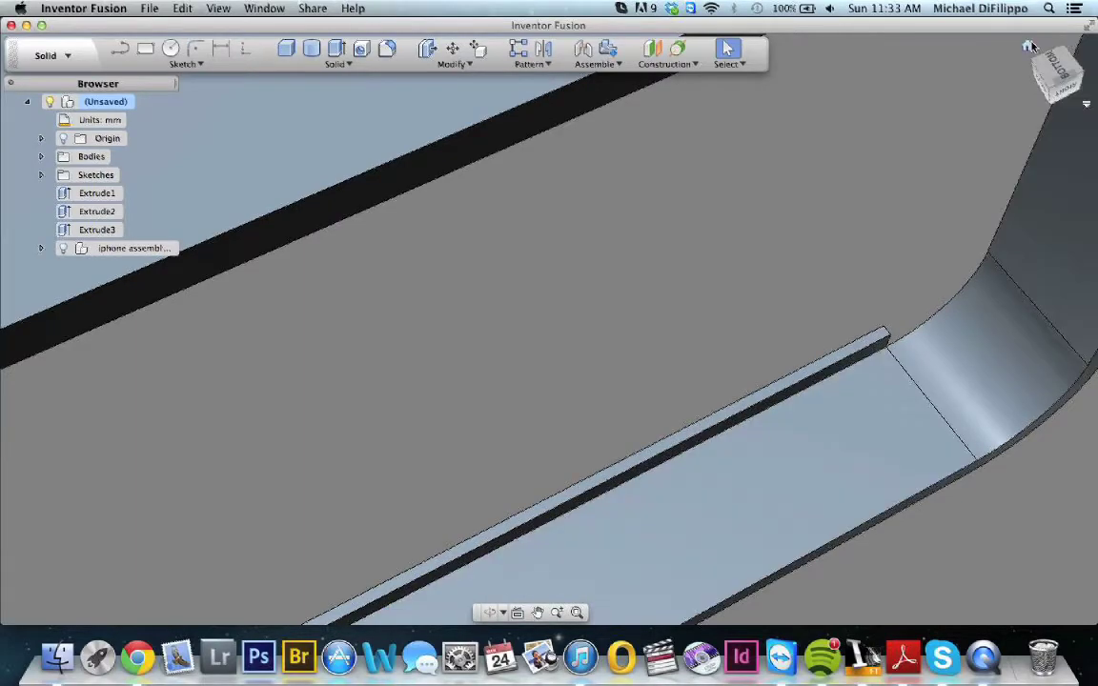
Step: Start a Sweep with the thin rail's end face as profile and the case's inner front edge loop as path
left_click(1027, 47)
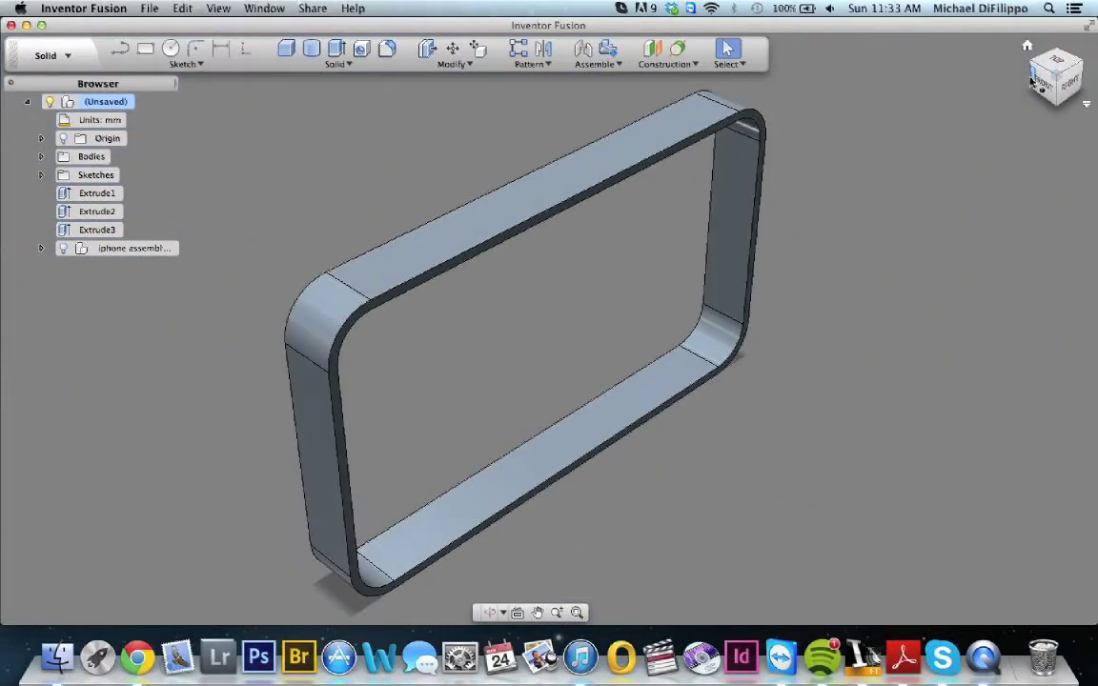
left_click_drag(1041, 71, 973, 81)
mouse_move(1041, 86)
left_mouse_down()
mouse_move(1082, 77)
mouse_move(1084, 56)
left_mouse_up()
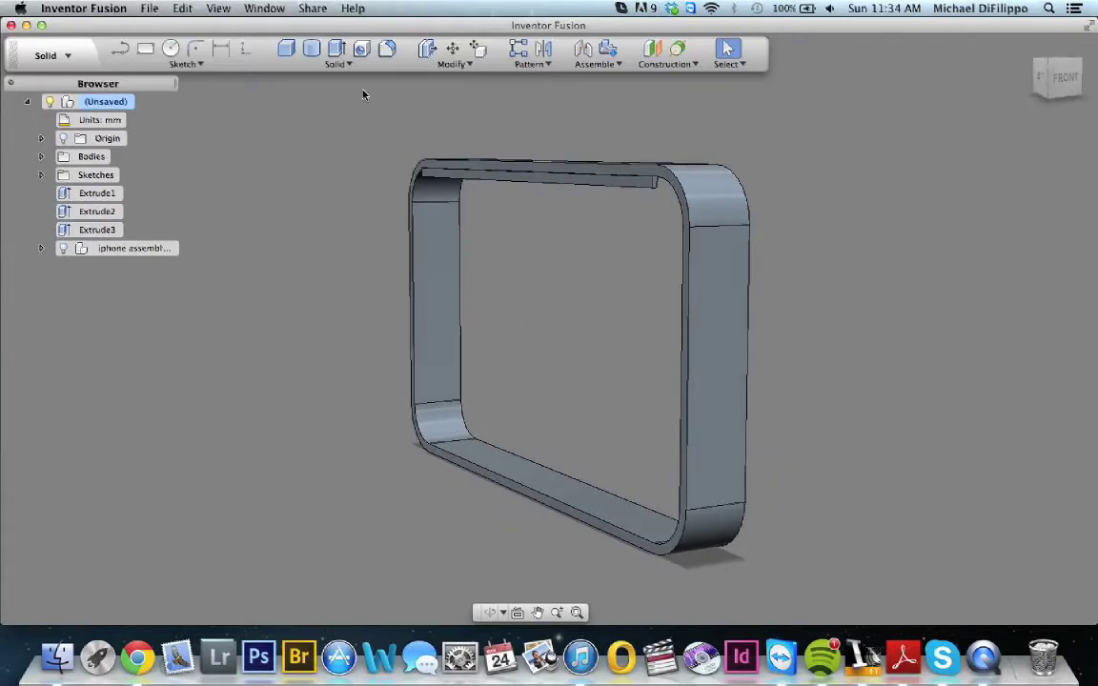
left_click(338, 63)
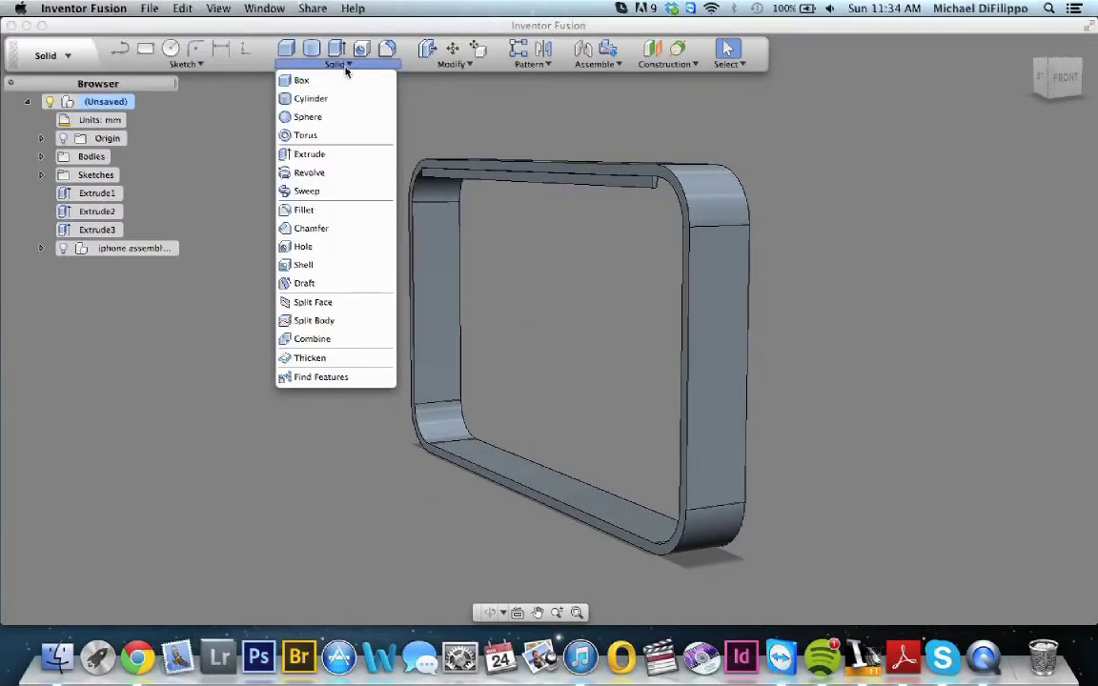
left_click(345, 191)
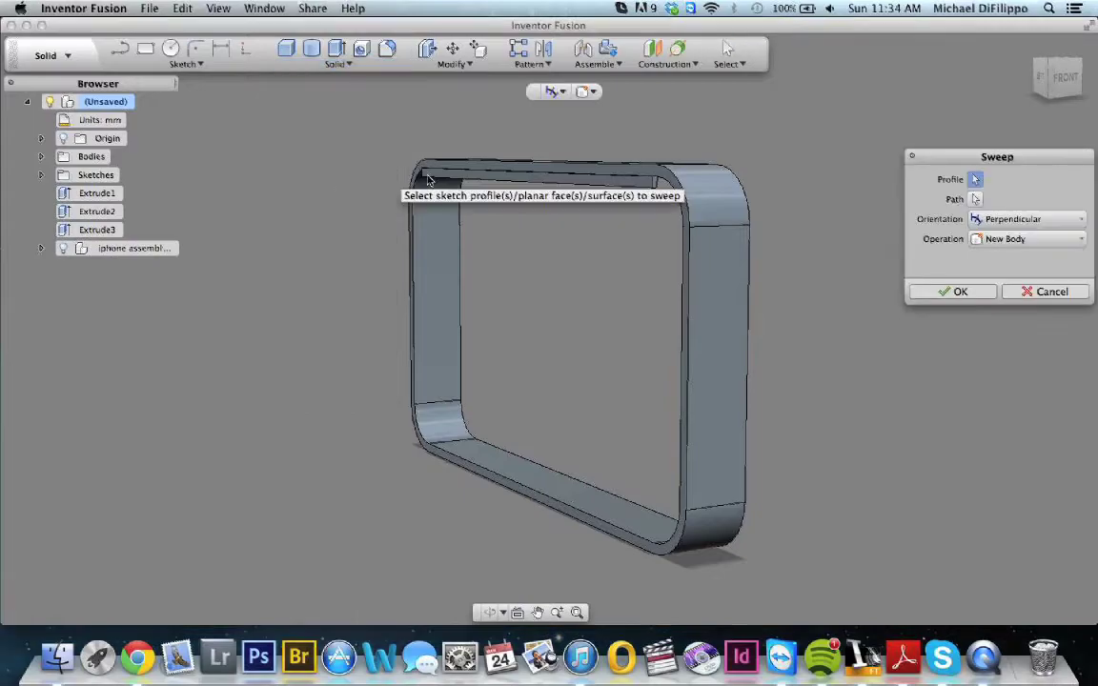
left_click(654, 182)
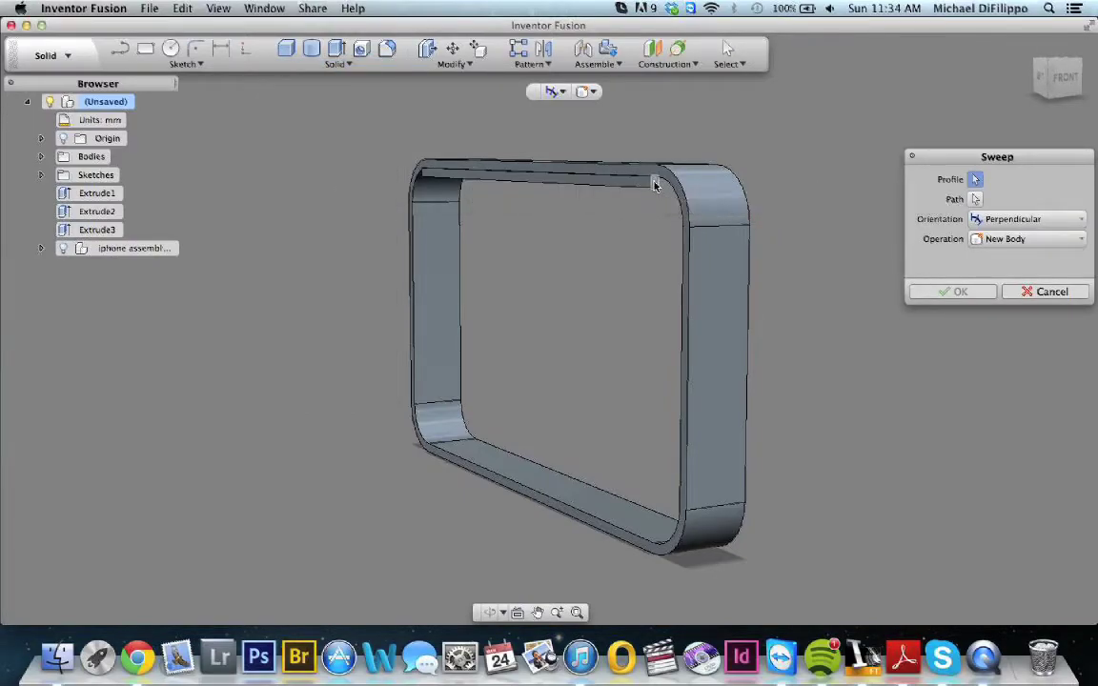
left_click(976, 199)
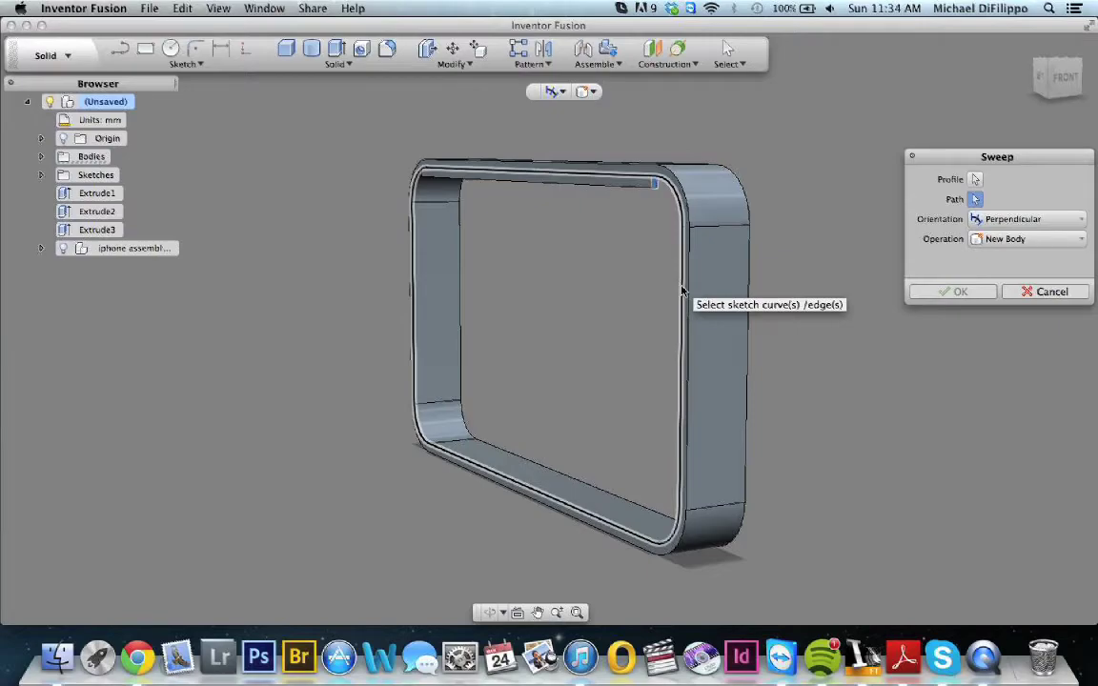
left_click(683, 291)
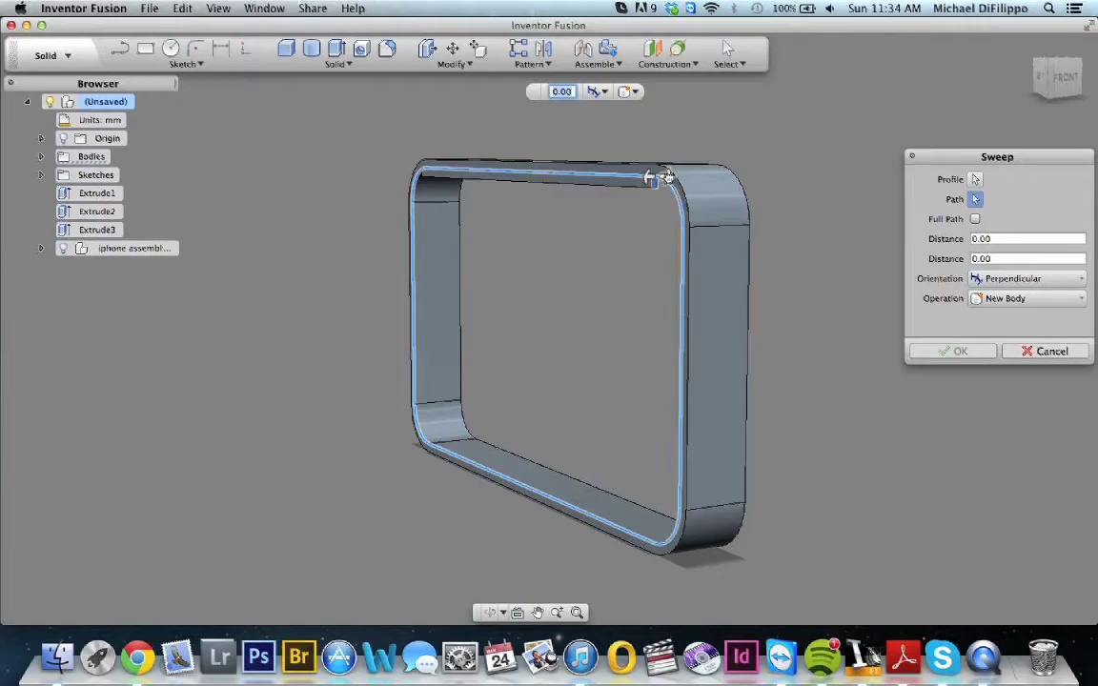
Step: Run the sweep along the full path with the operation set to New Body
mouse_move(659, 177)
left_mouse_down()
mouse_move(698, 229)
mouse_move(677, 372)
mouse_move(678, 351)
mouse_move(680, 448)
mouse_move(680, 275)
mouse_move(655, 180)
left_mouse_up()
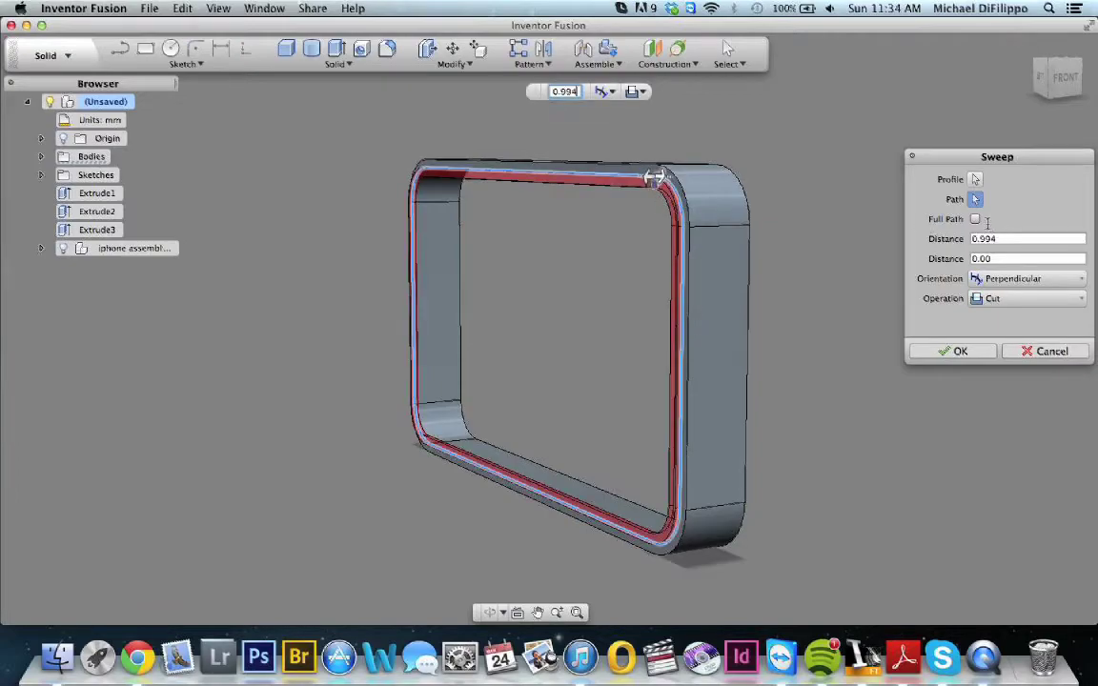
left_click(975, 220)
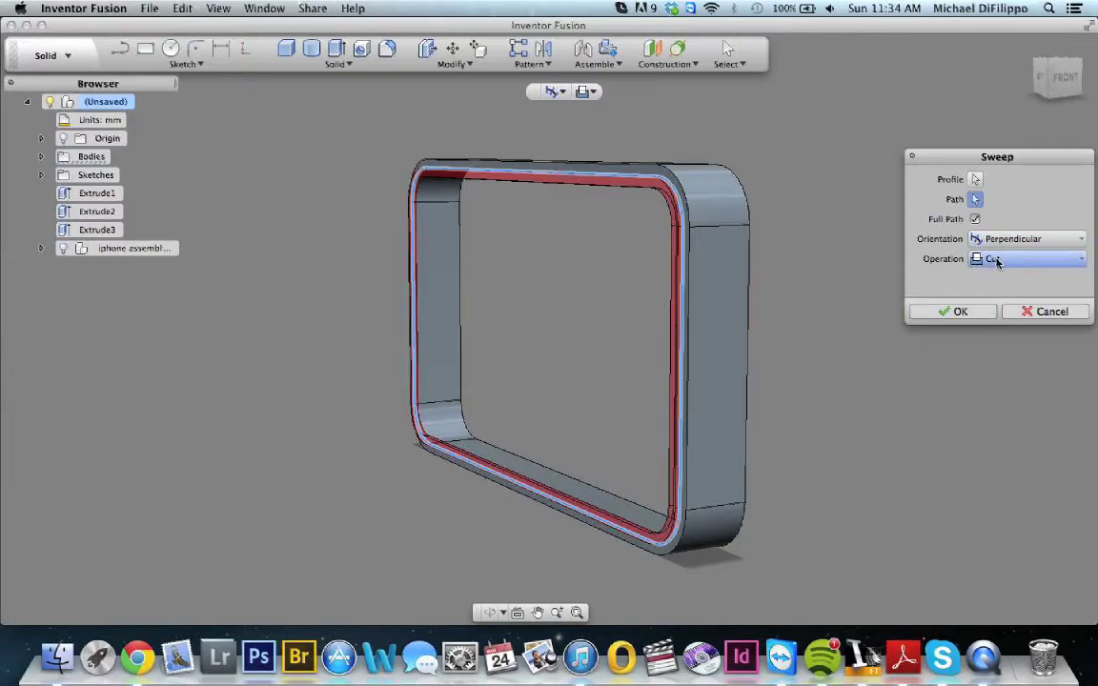
left_click(996, 259)
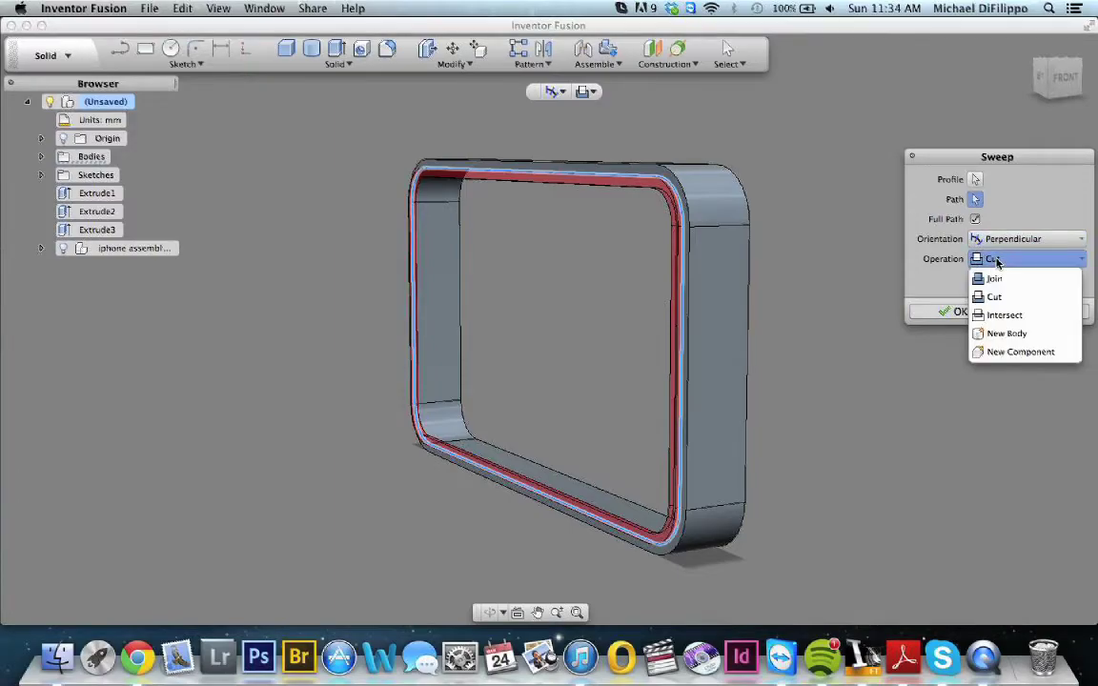
left_click(1006, 334)
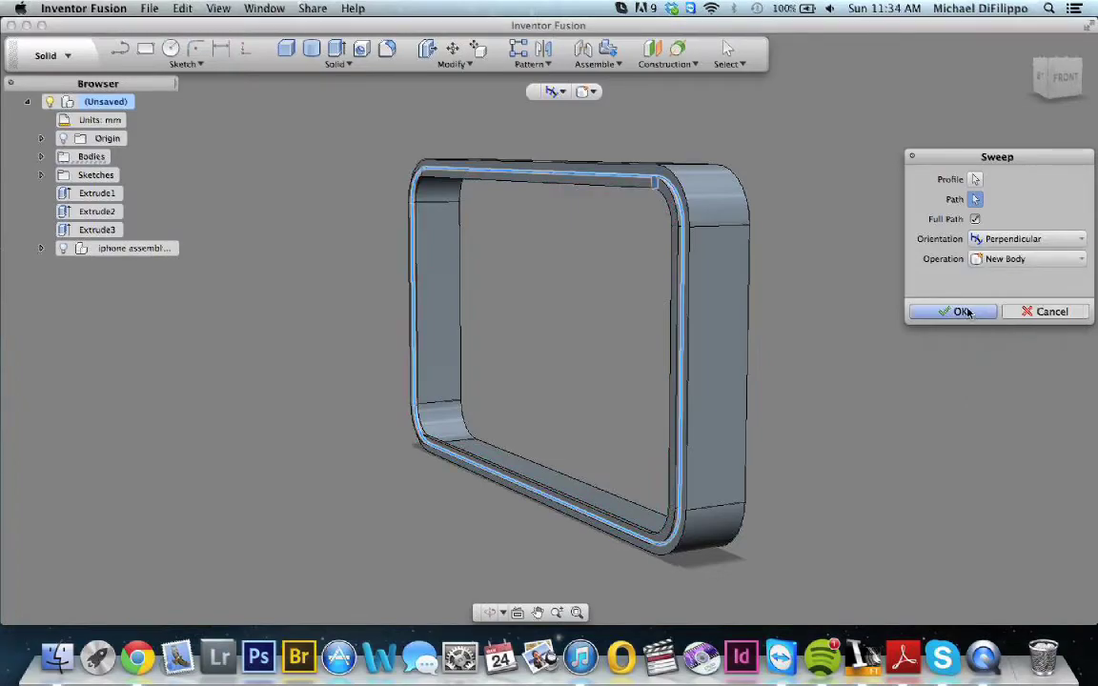
left_click(964, 311)
Step: Extrude the case's outer rim face on the lip side
middle_click_drag(968, 303, 667, 314, "shift")
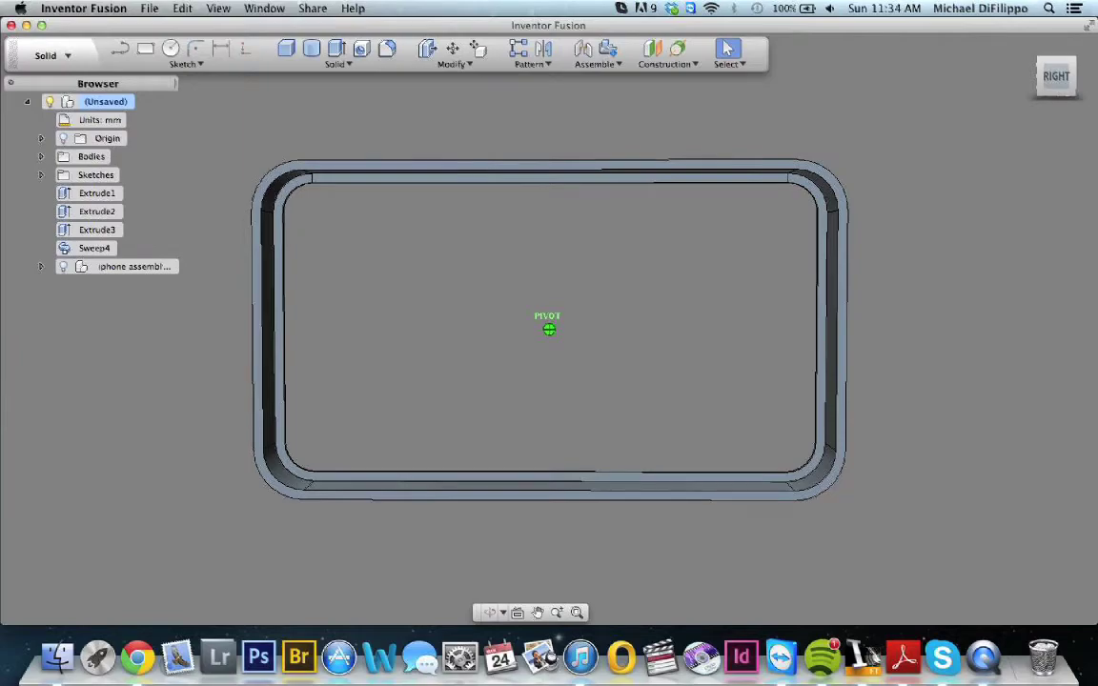
mouse_move(667, 314)
middle_mouse_down("shift")
mouse_move(658, 334)
mouse_move(581, 339)
mouse_move(381, 314)
mouse_move(658, 315)
mouse_move(646, 291)
mouse_move(610, 303)
middle_mouse_up("shift")
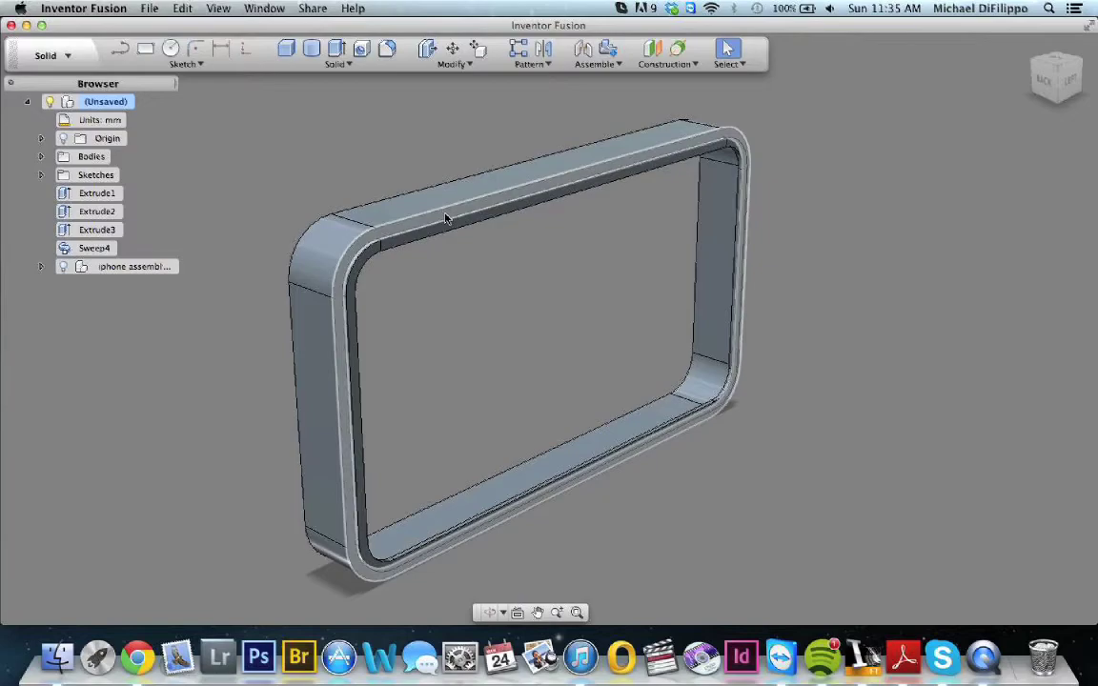
left_click(448, 218)
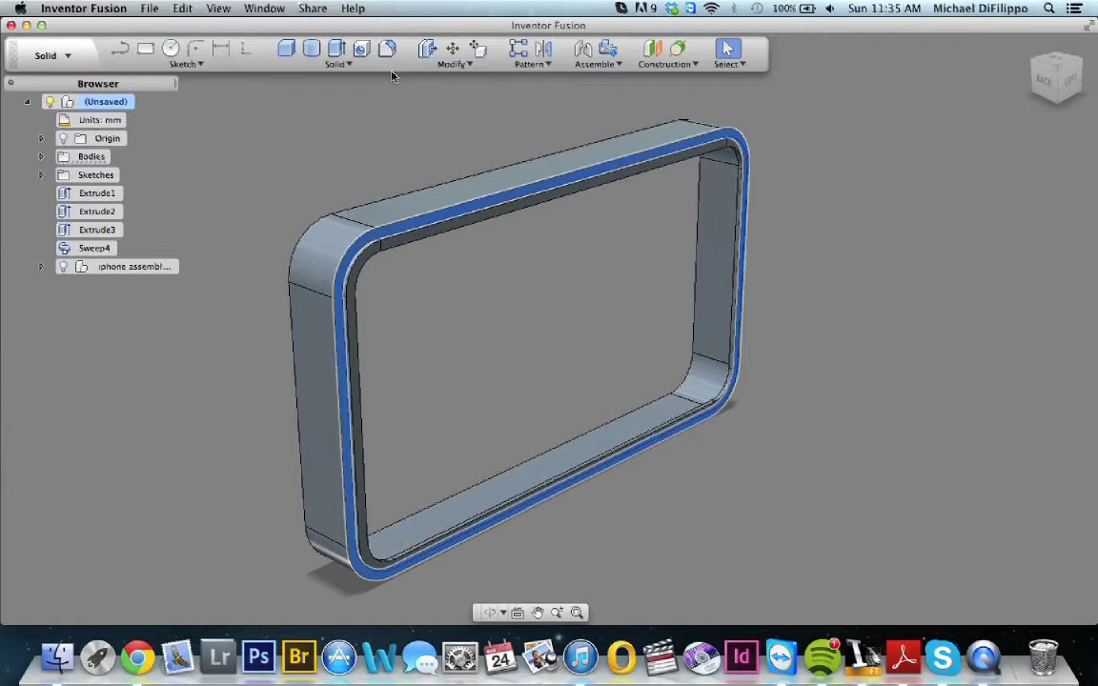
left_click(335, 50)
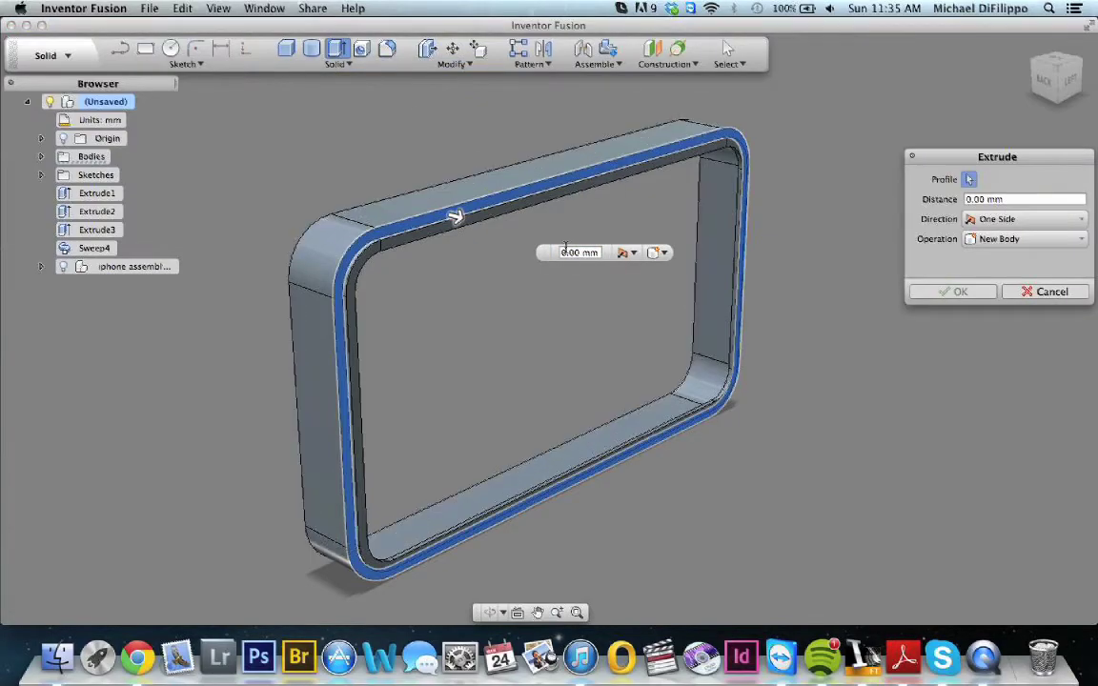
key("Escape")
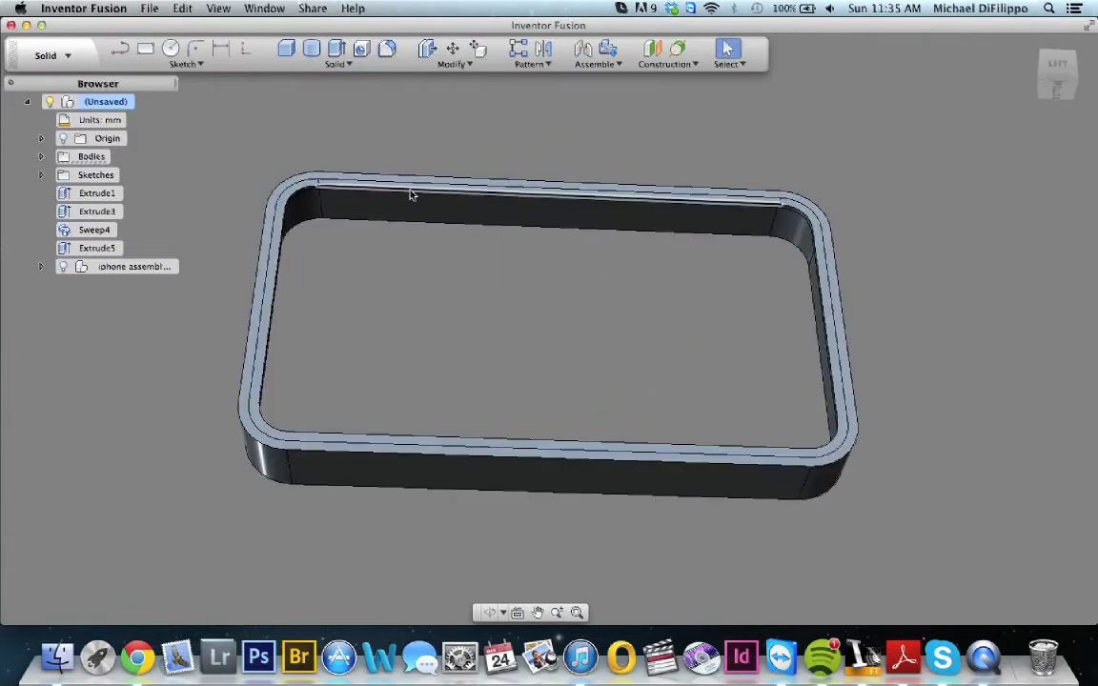
Step: Fillet the lip's inner edge loop with a 1 mm radius and show the iPhone assembly again
left_click(388, 52)
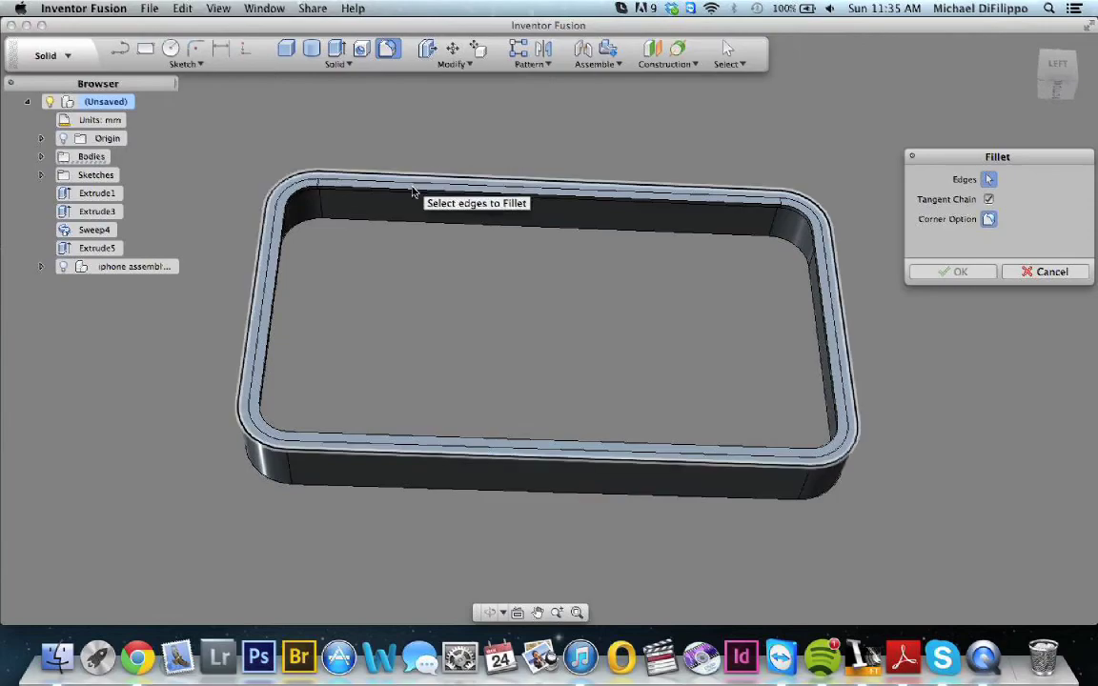
left_click(413, 194)
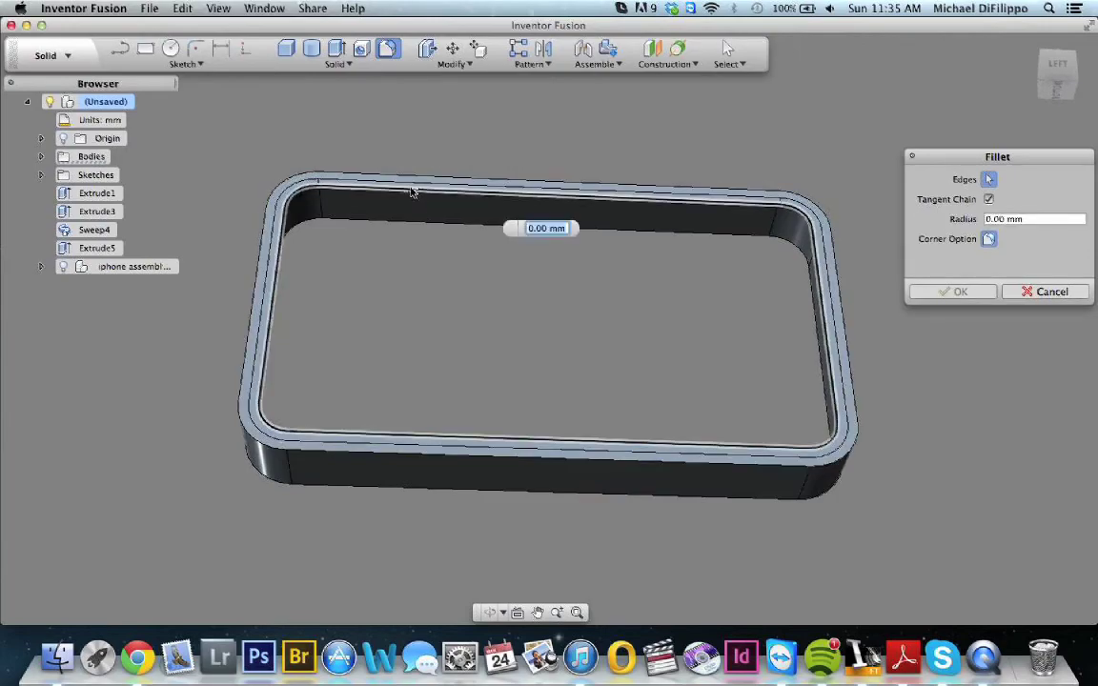
left_click(410, 194)
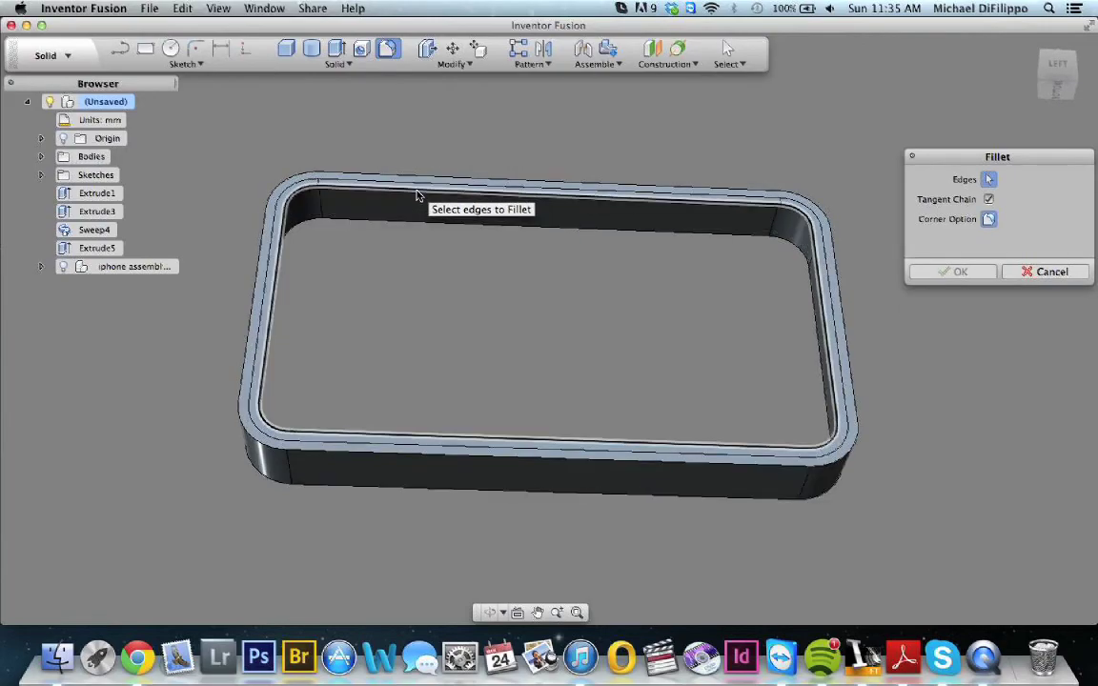
left_click(416, 197)
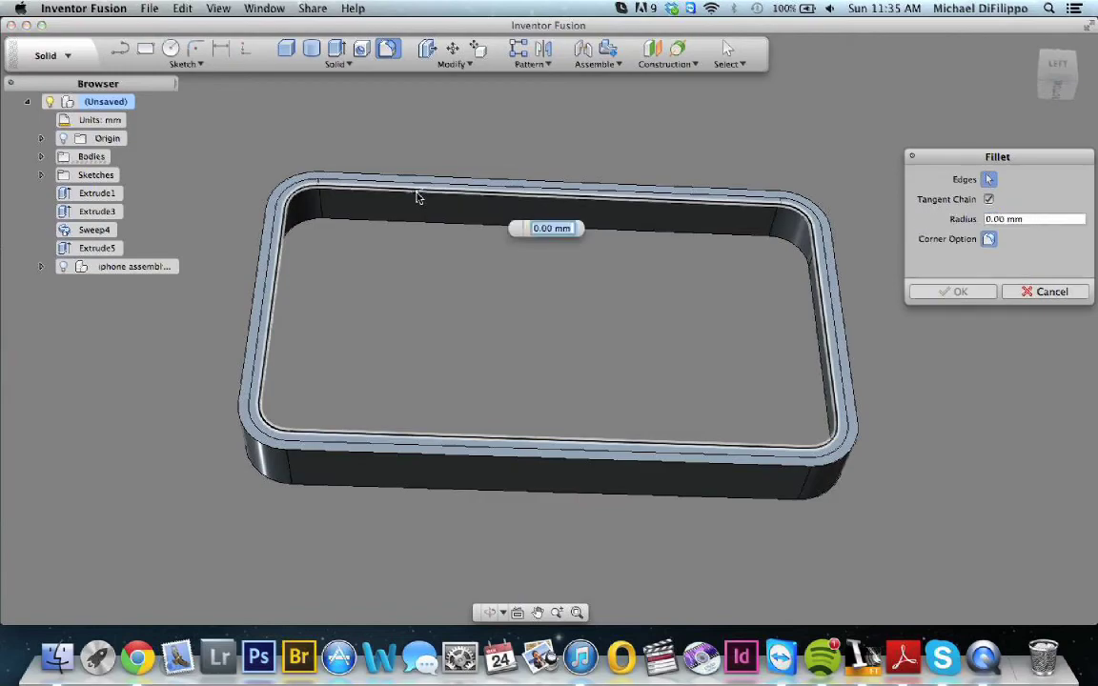
type("1mm")
key("Return")
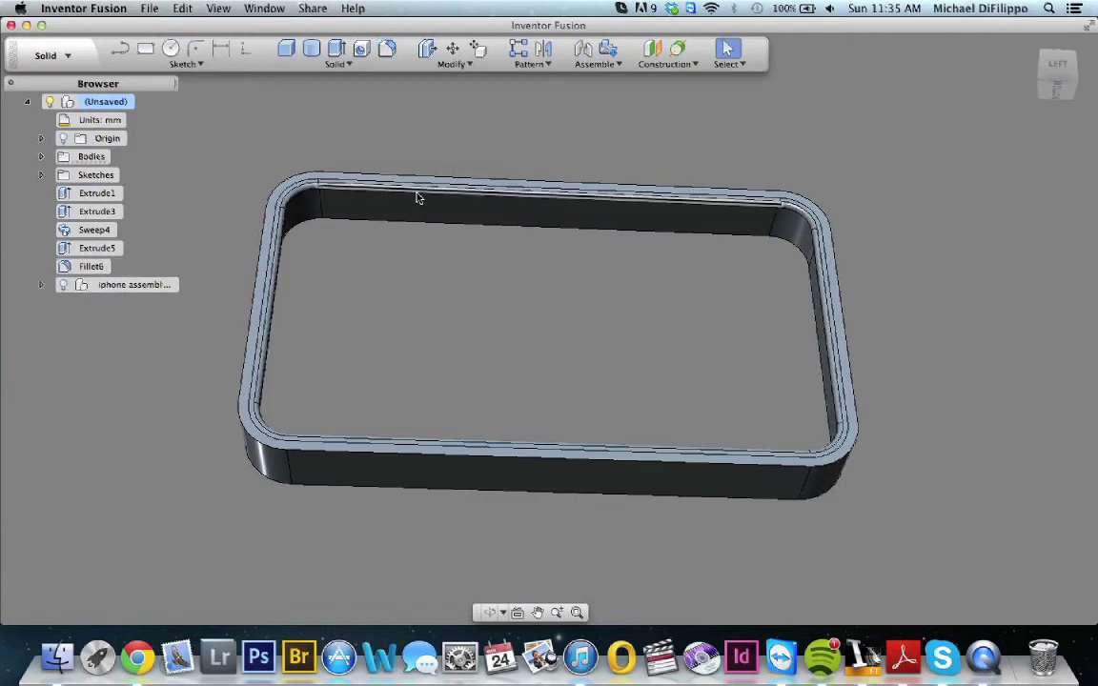
left_click(63, 285)
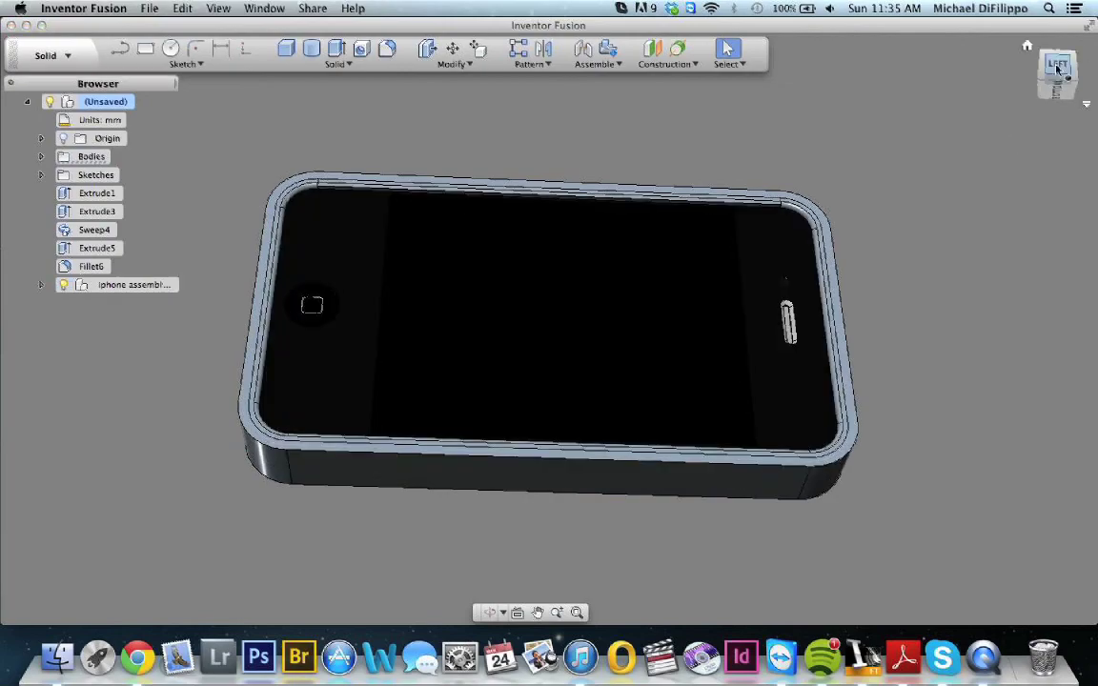